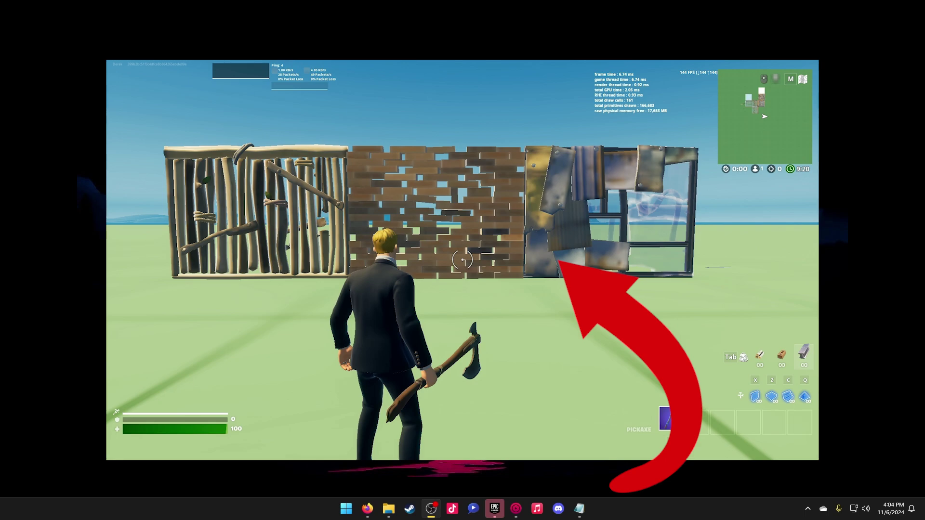
Clear the example image off the desktop and select Fortnite.nip in the nvidiaProfileInspector folder in File Explorer
left_click(589, 507)
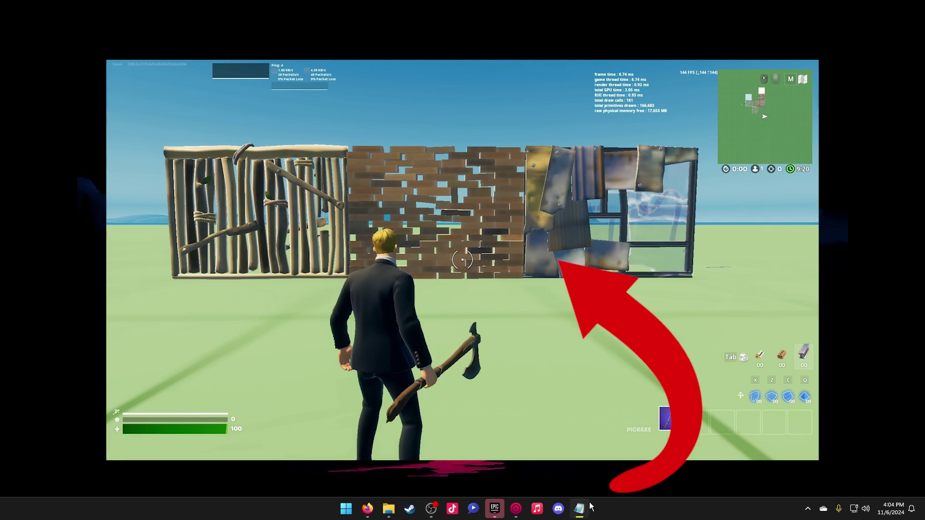
left_click(591, 507)
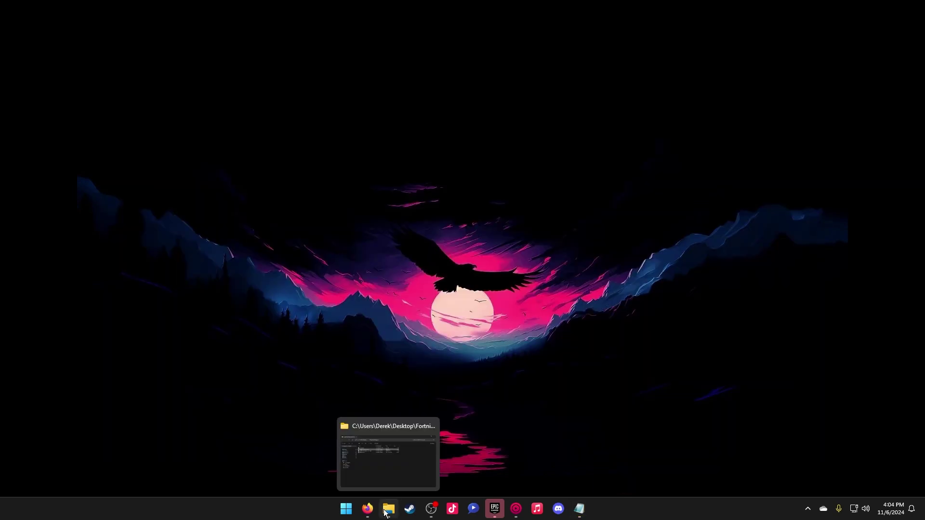
left_click(388, 508)
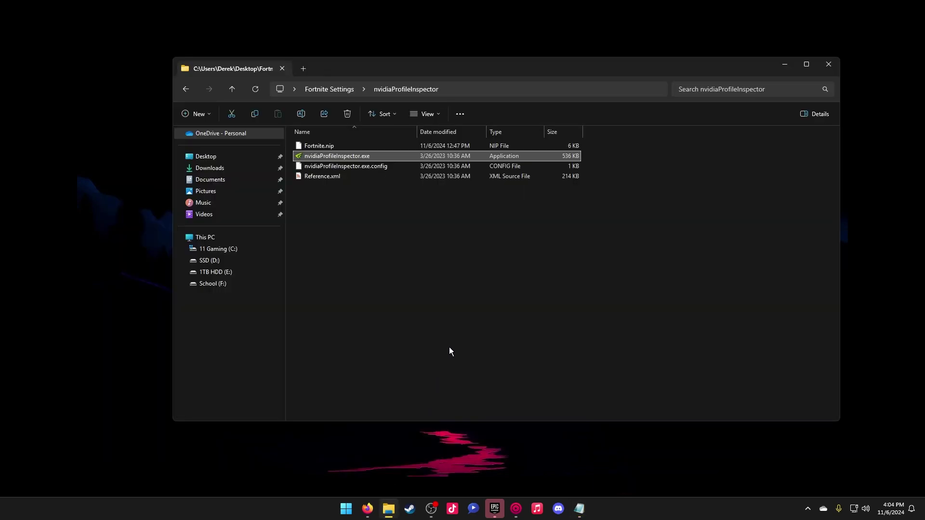
left_click(339, 147)
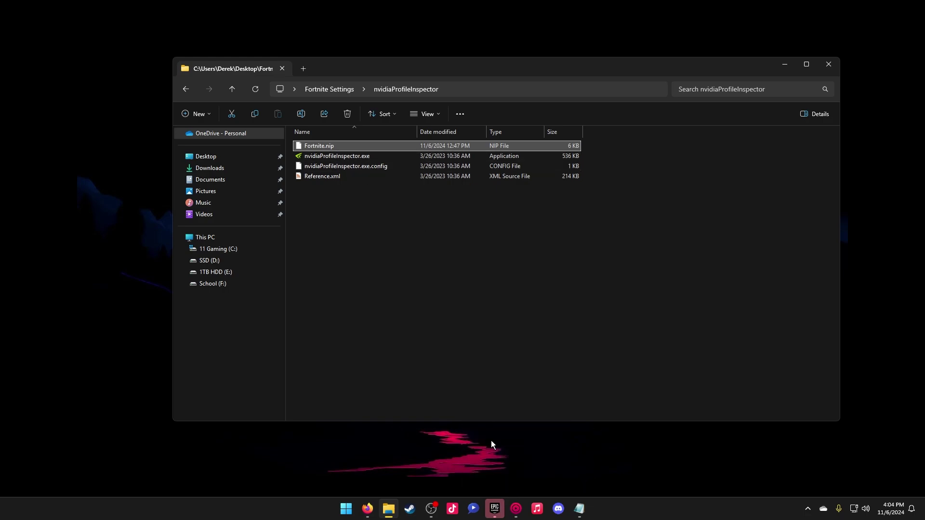
Switch to the Epic Games Launcher and check Fortnite's installation options in the library, including DirectX 12 Shaders
left_click(495, 508)
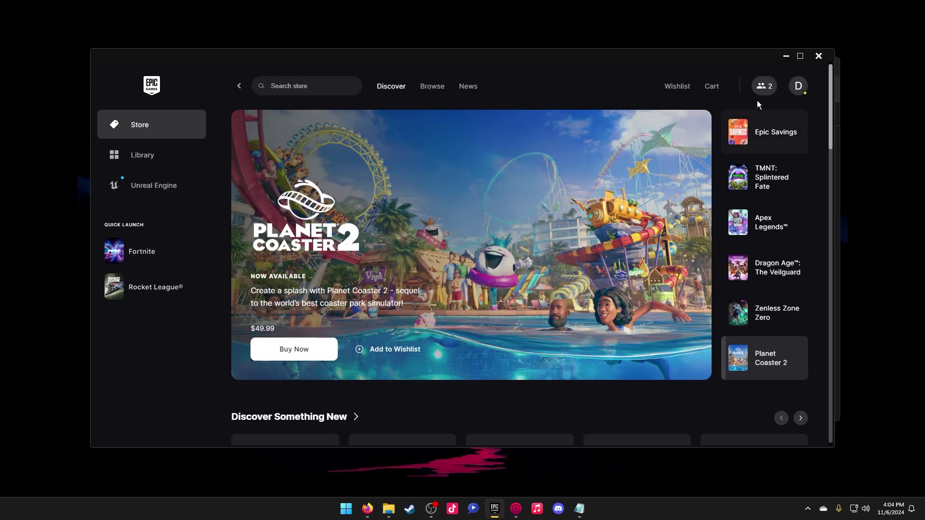
left_click(148, 154)
scroll(487, 317, "down", 5)
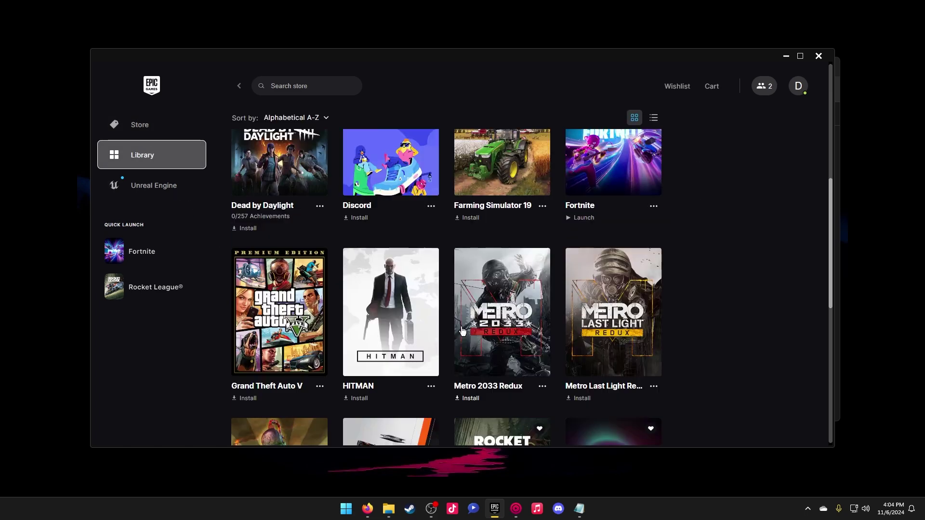
left_click(654, 207)
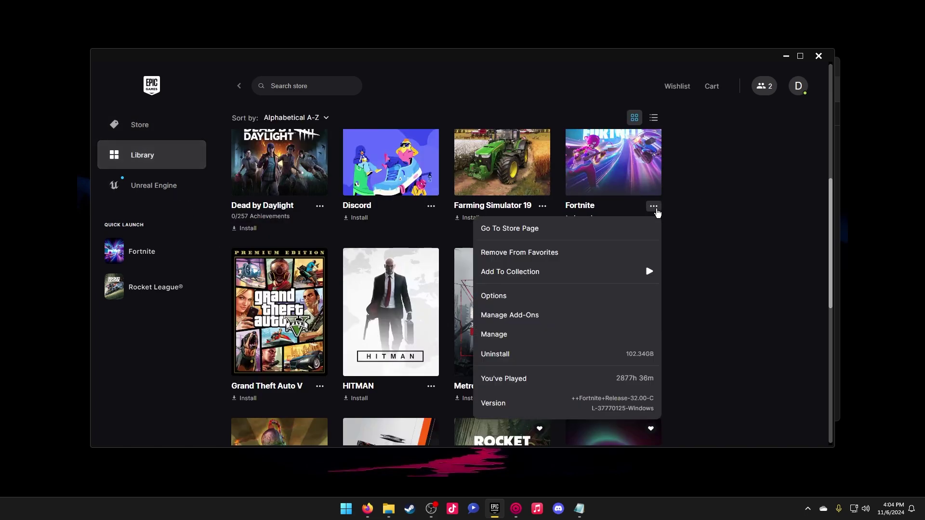
left_click(512, 319)
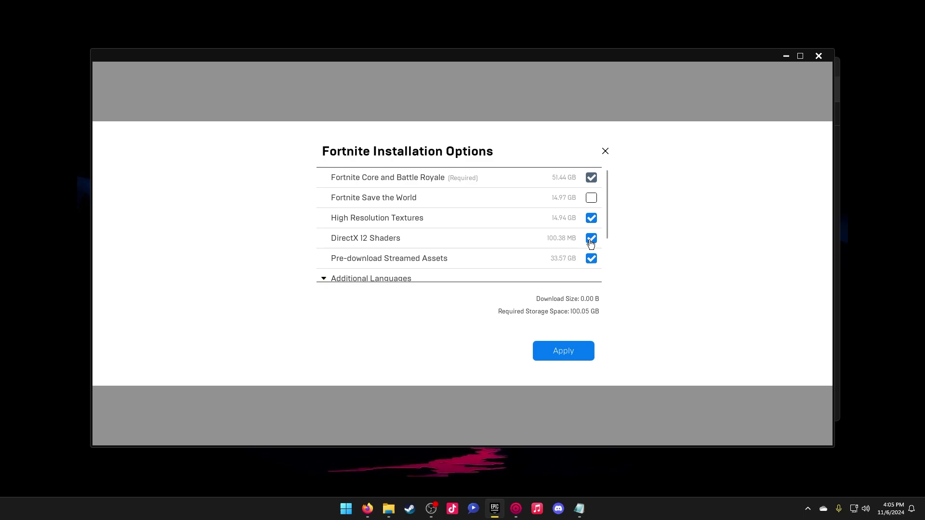
left_click(604, 153)
left_click(786, 56)
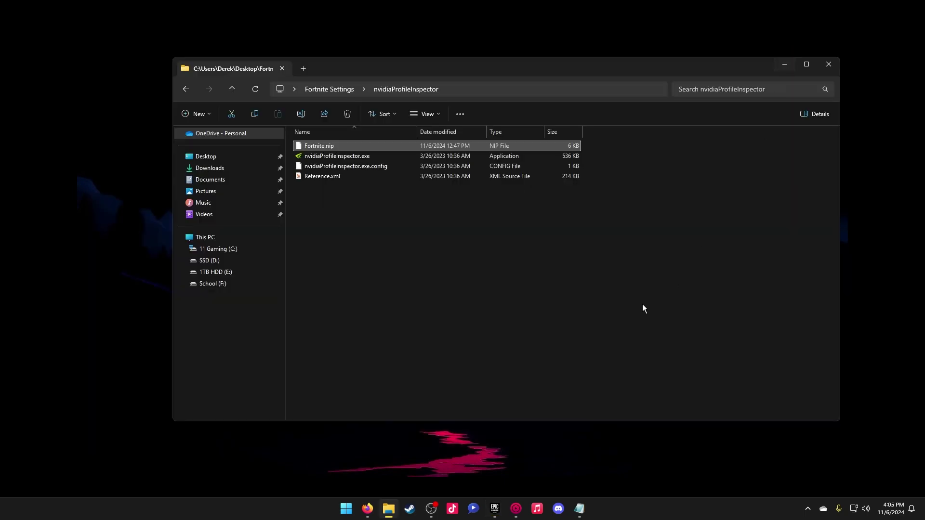
Launch nvidiaProfileInspector.exe from its folder and load the Fortnite profile
double_click(338, 156)
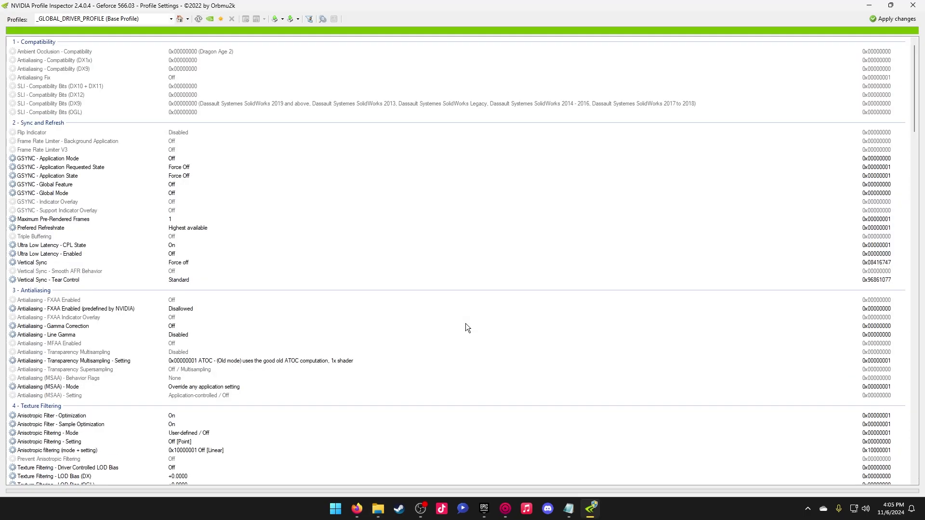
left_click(153, 21)
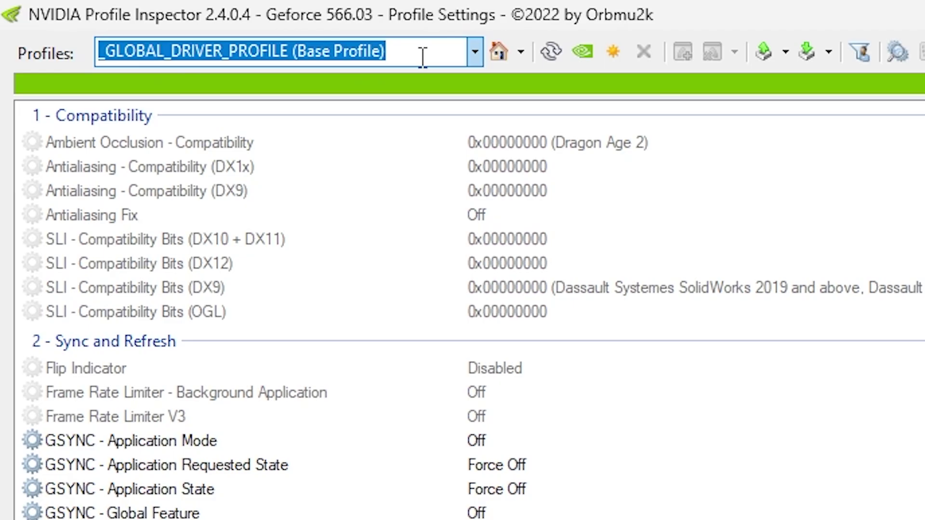
type("Fortnite")
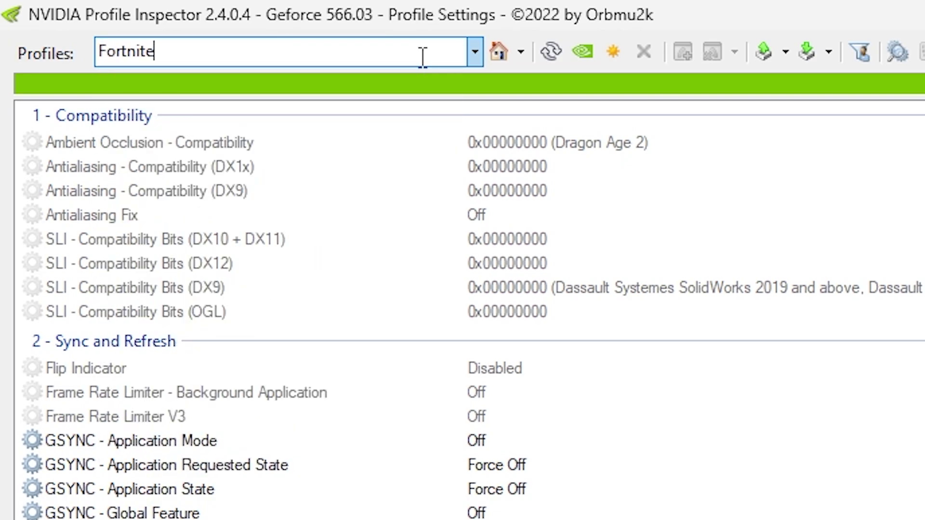
key("Return")
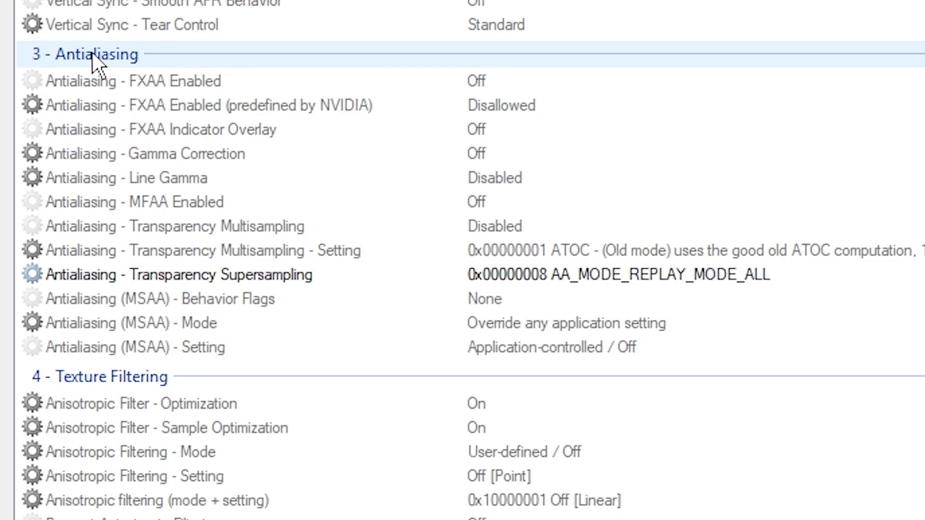
Set Antialiasing - Transparency Supersampling to 0x00000008 AA_MODE_REPLAY_MODE_ALL
left_click(638, 274)
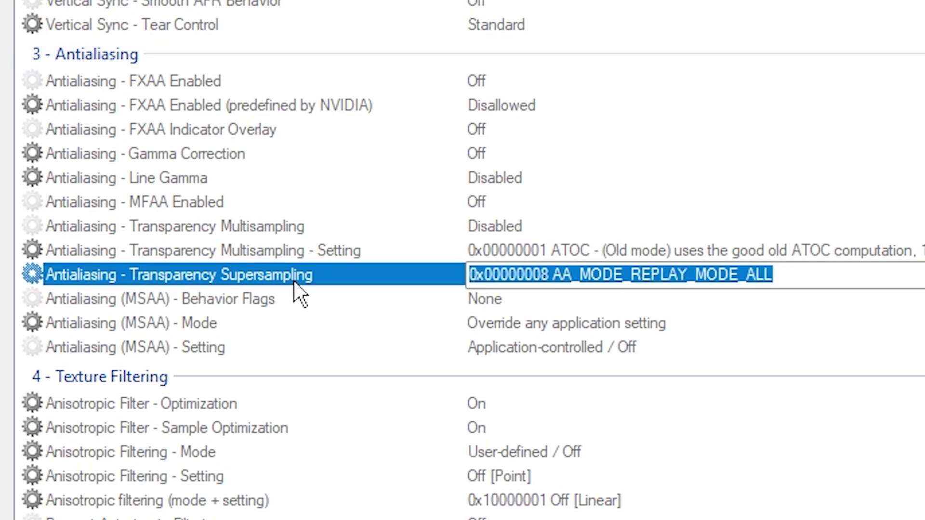
left_click(923, 276)
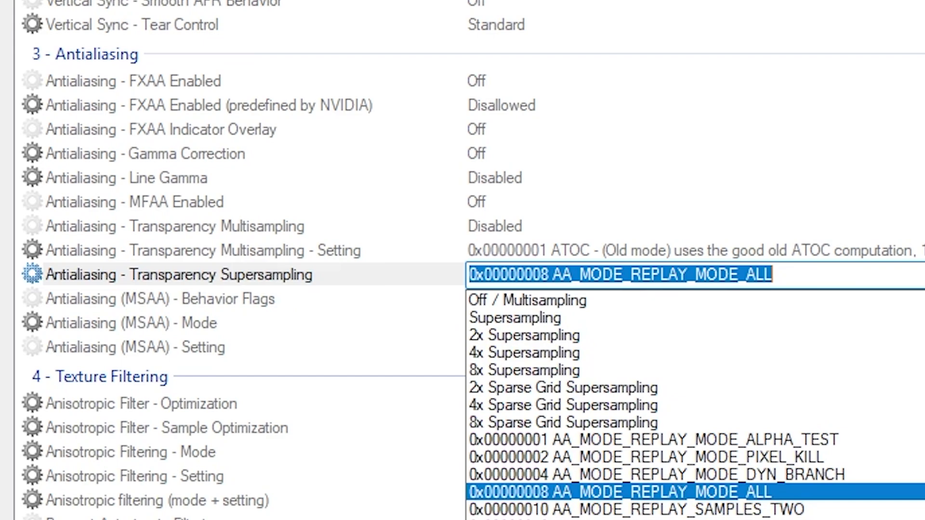
left_click(749, 492)
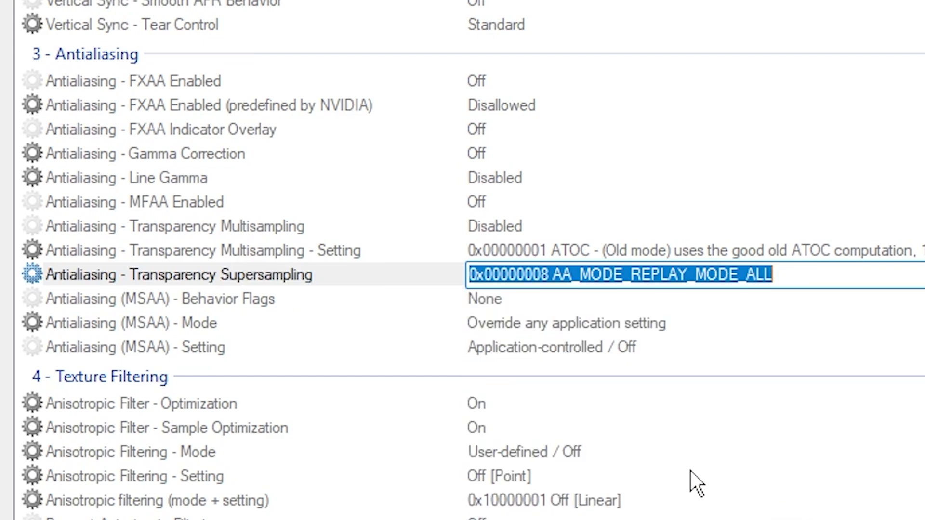
Set Texture Filtering - Driver Controlled LOD Bias to Off
scroll(674, 501, "down", 2)
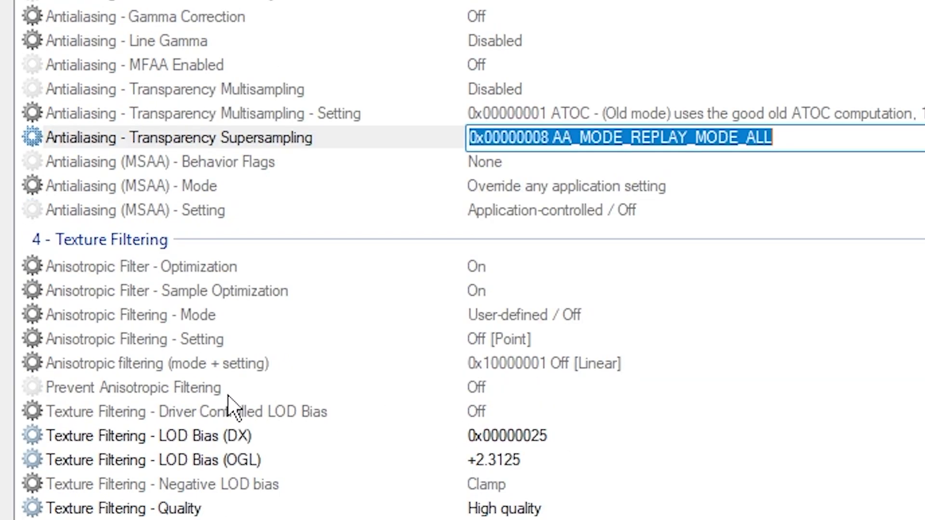
scroll(228, 397, "down", 2)
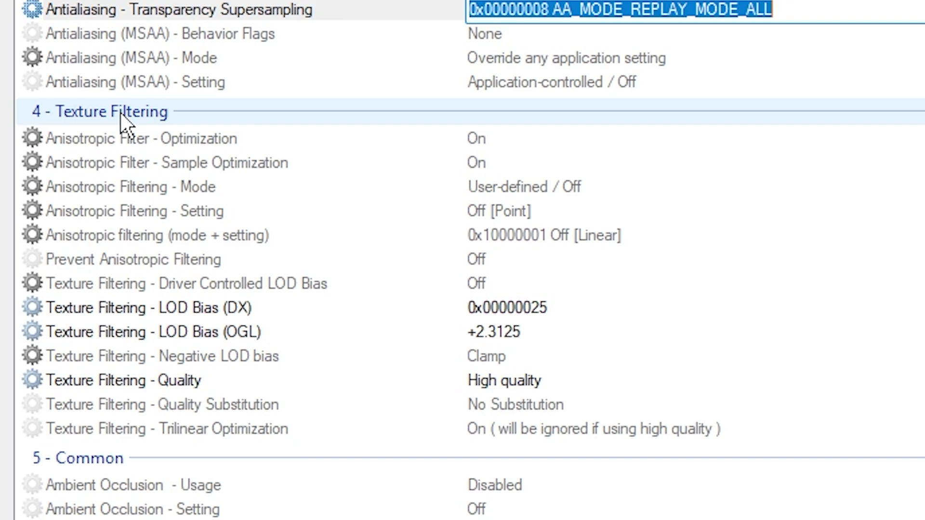
left_click(314, 284)
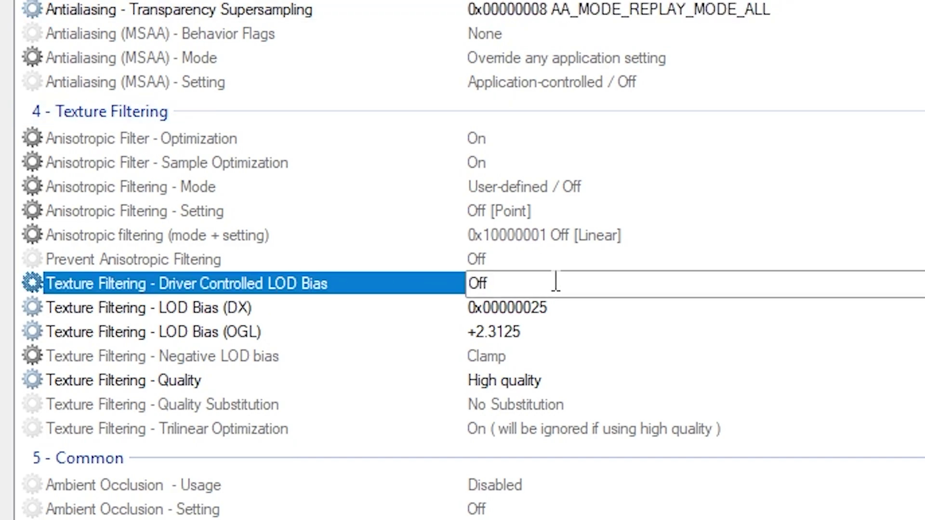
left_click(921, 284)
left_click(493, 310)
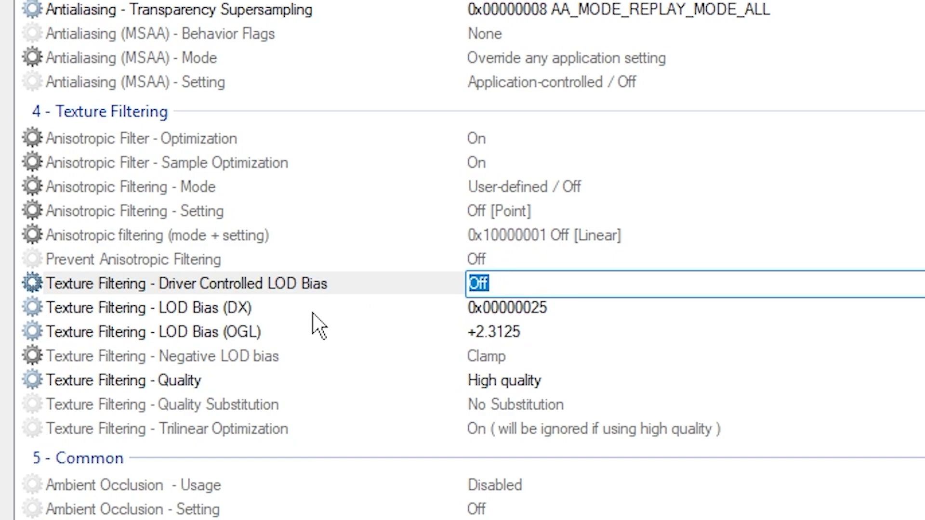
Copy the Texture Filtering - LOD Bias (DX) value into LOD Bias (OGL), setting it to 0x00000025
left_click(288, 317)
left_click(273, 336)
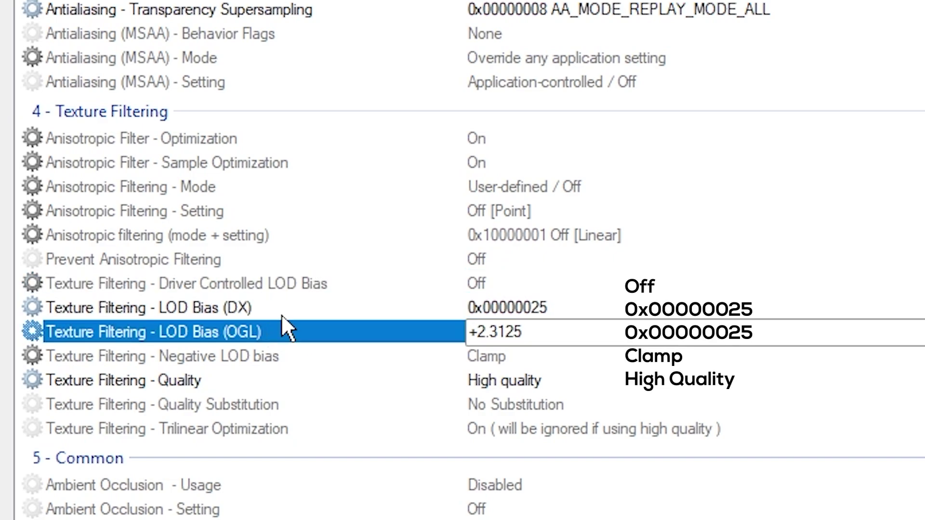
left_click(281, 314)
left_click(923, 309)
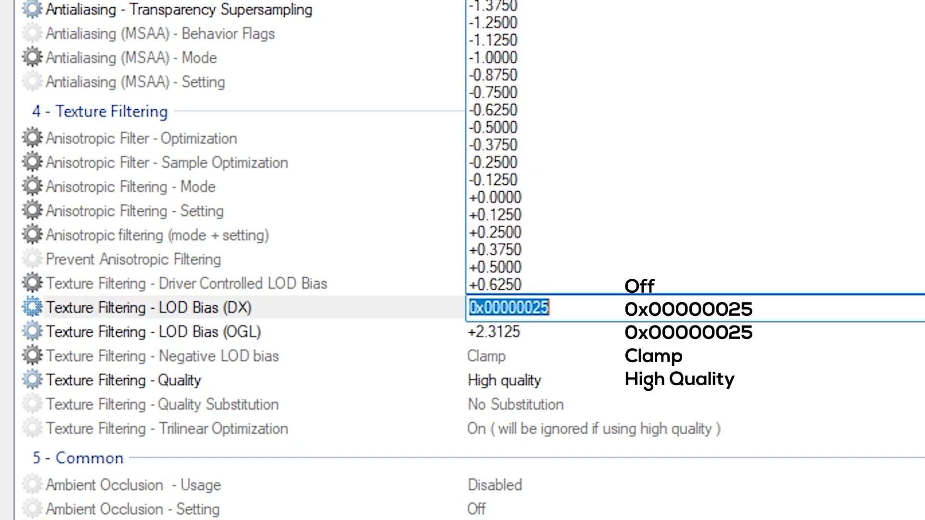
left_click(609, 313)
left_click(478, 313)
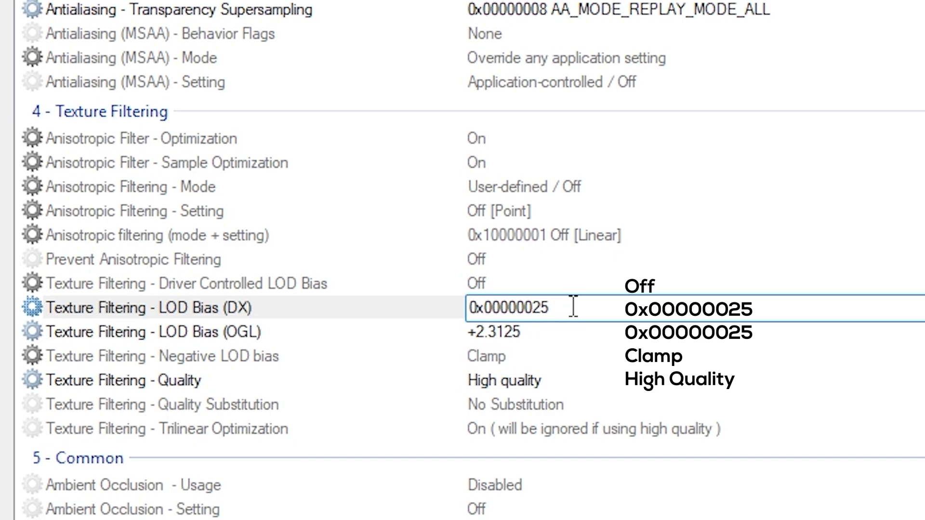
left_click_drag(566, 307, 407, 310)
key("ctrl+c")
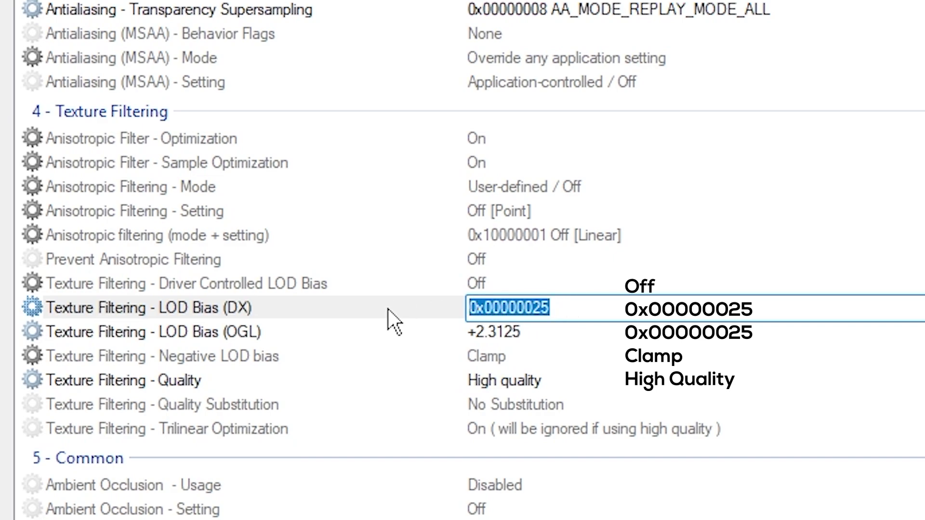
left_click(535, 333)
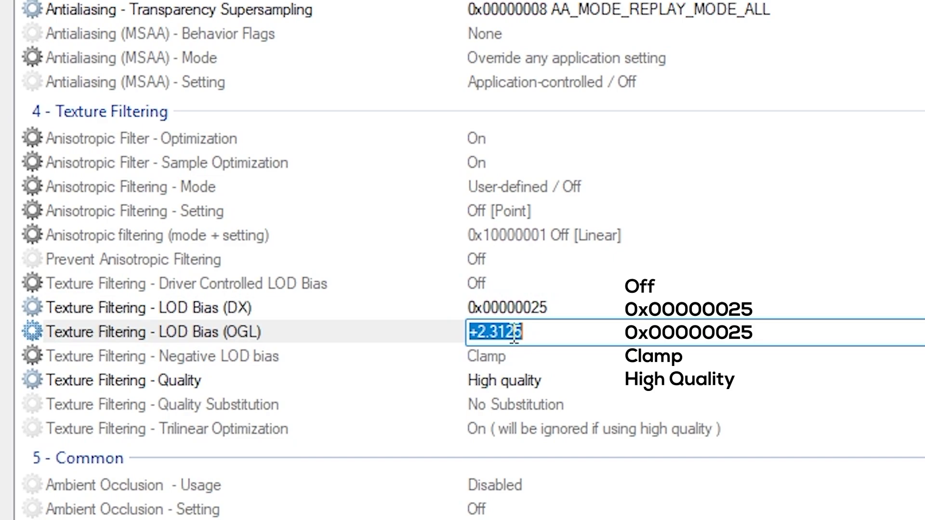
key("ctrl+v")
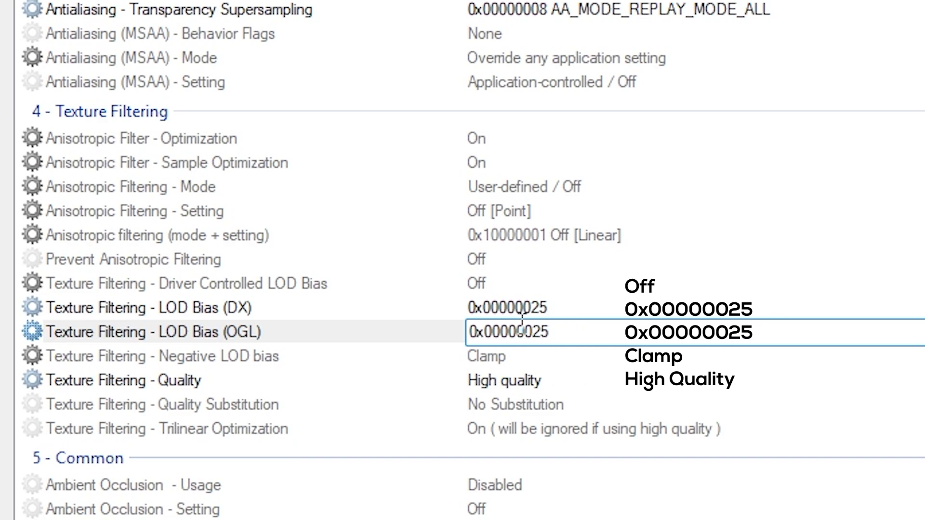
Set Texture Filtering - Negative LOD bias to Clamp and Texture Filtering - Quality to High quality
left_click(510, 355)
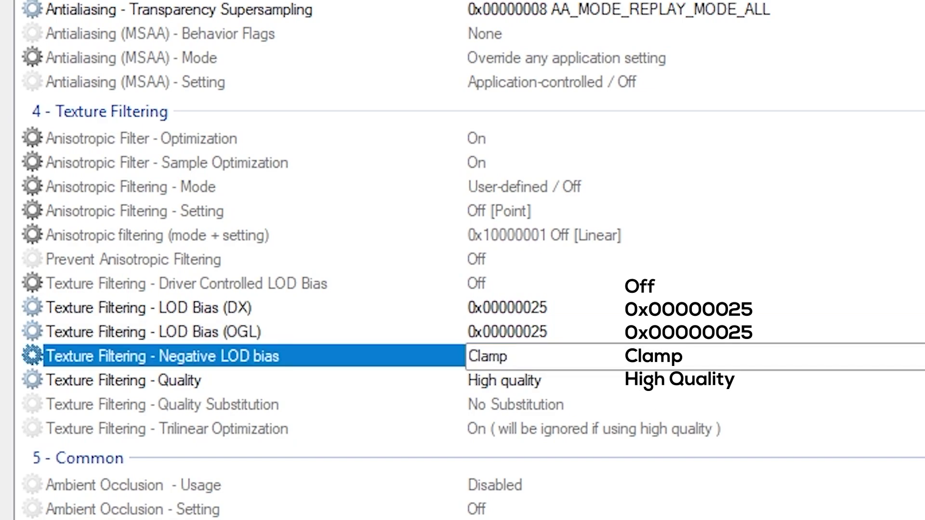
left_click(923, 356)
left_click(520, 397)
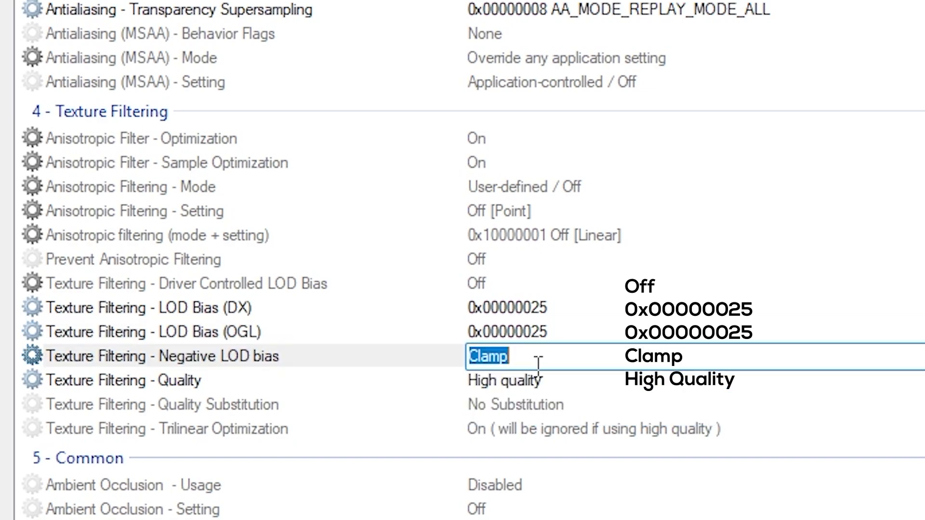
left_click(535, 381)
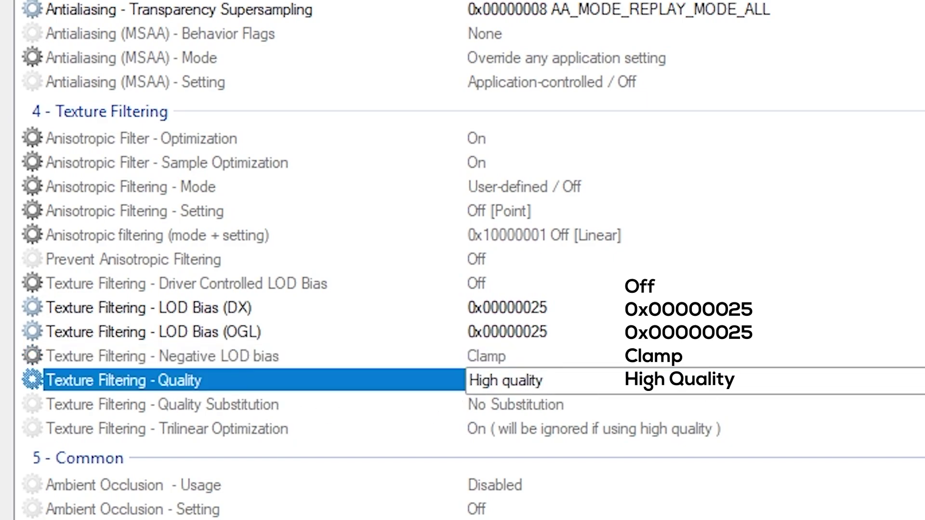
left_click(535, 381)
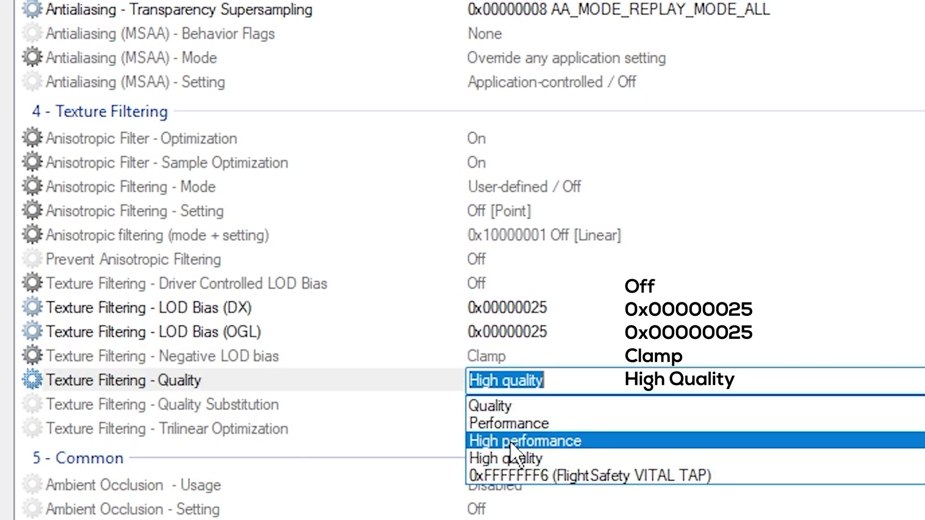
left_click(539, 457)
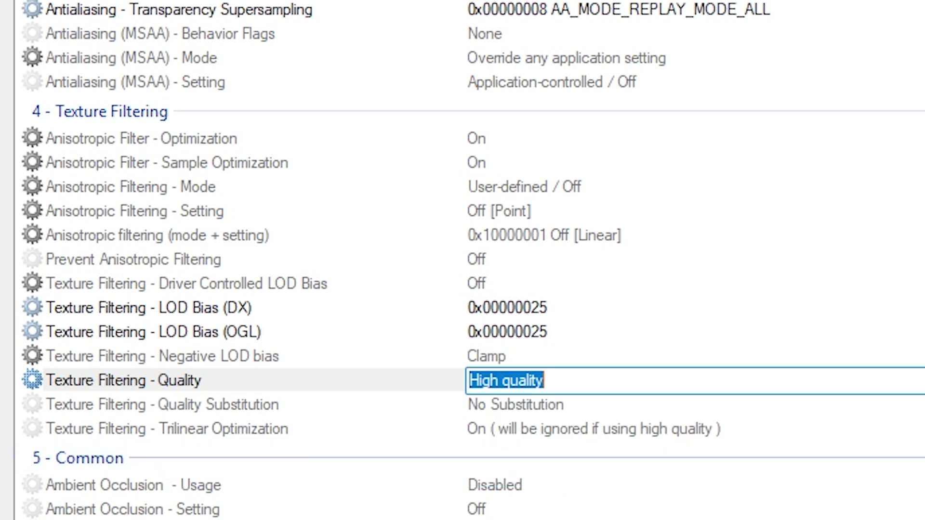
Set Texture Filtering - LOD Bias (DX) to +3.0000
left_click(539, 310)
left_click_drag(564, 311, 438, 309)
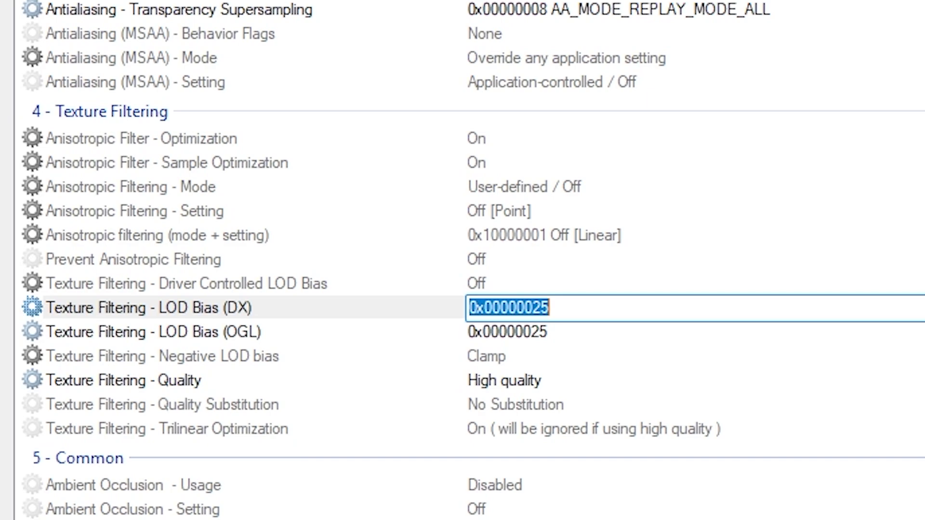
left_click(923, 308)
scroll(535, 260, "down", 7)
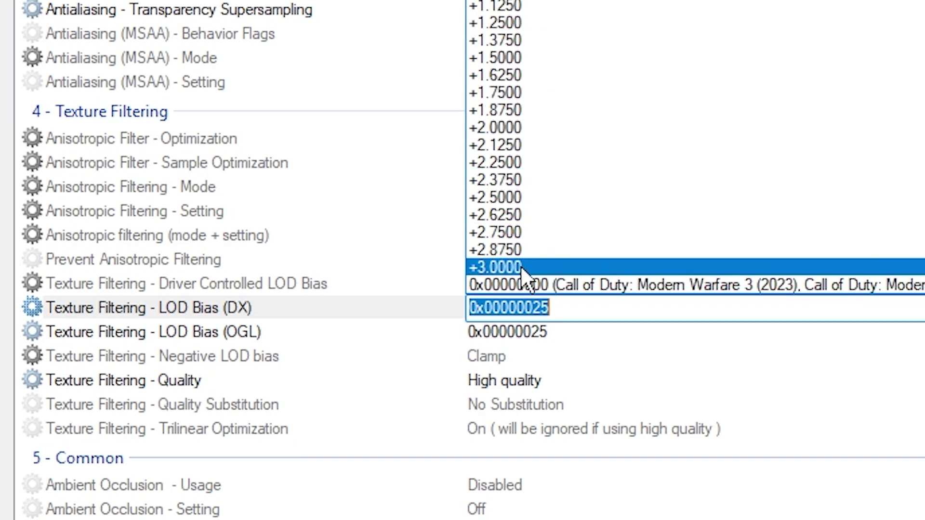
left_click(521, 266)
Set Texture Filtering - LOD Bias (OGL) to +3.0000
left_click(533, 332)
key("alt+Down")
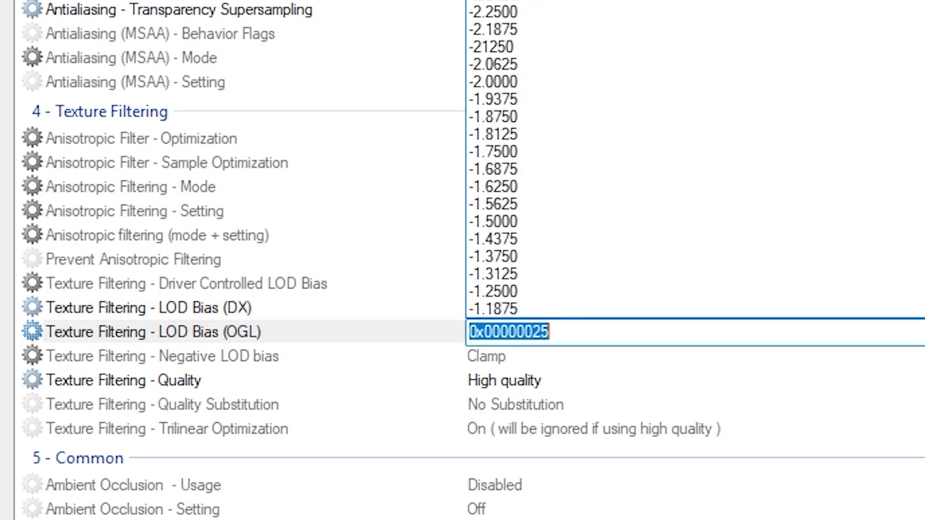
scroll(554, 268, "down", 5)
scroll(550, 261, "down", 17)
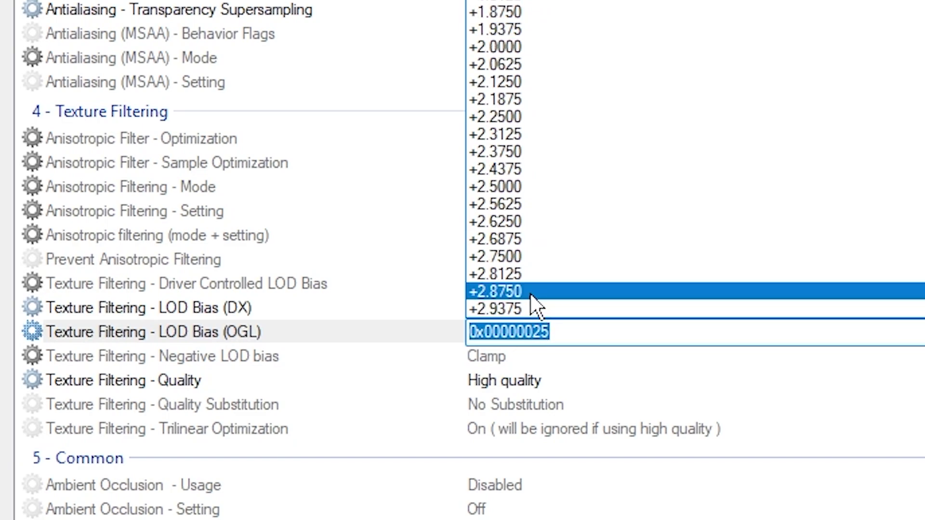
left_click(525, 311)
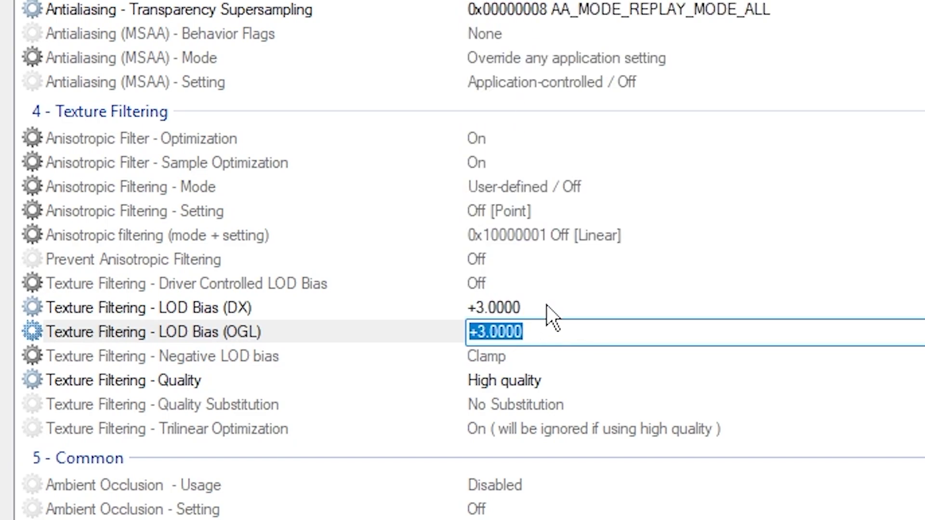
Set Texture Filtering - LOD Bias (DX) to +1.5000
left_click(554, 311)
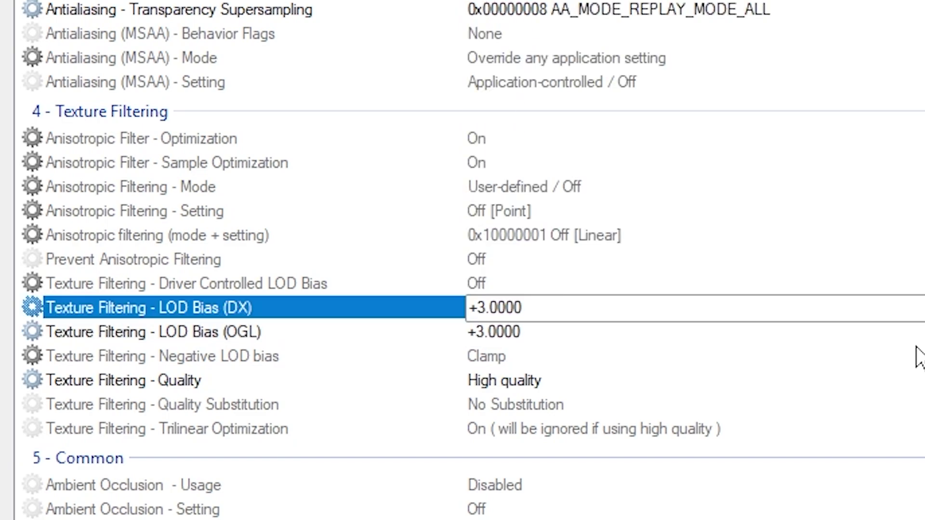
key("alt+Down")
scroll(657, 161, "up", 6)
scroll(591, 149, "down", 4)
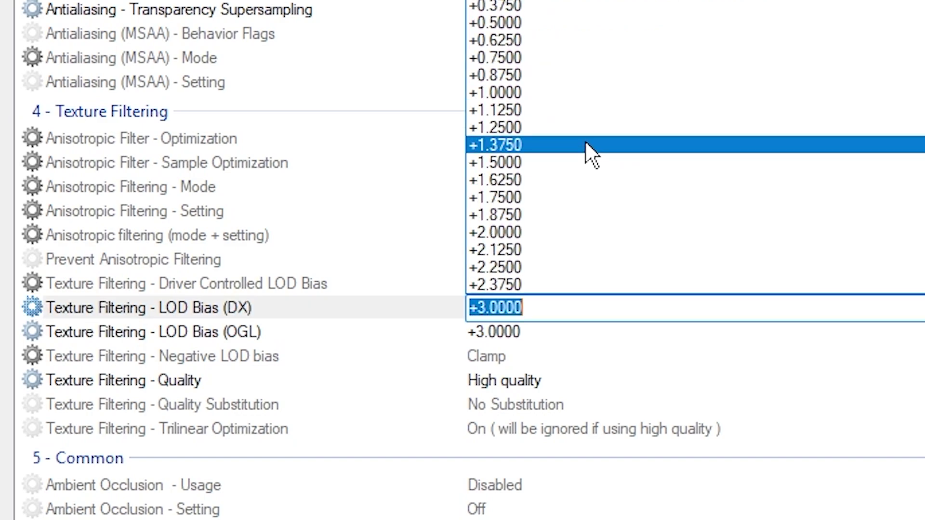
left_click(559, 161)
Set Texture Filtering - LOD Bias (OGL) to +1.5000 and apply the changes to the Fortnite profile
left_click(533, 332)
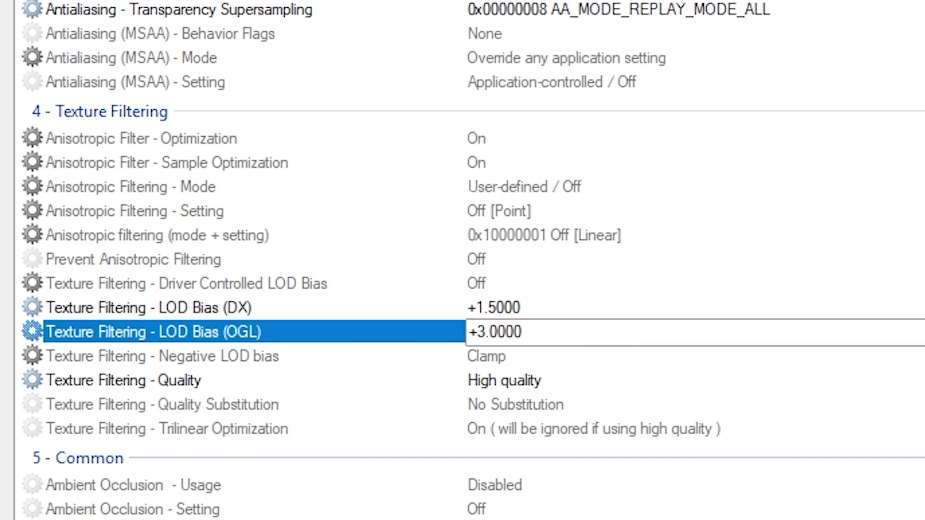
key("alt+Down")
scroll(578, 58, "up", 5)
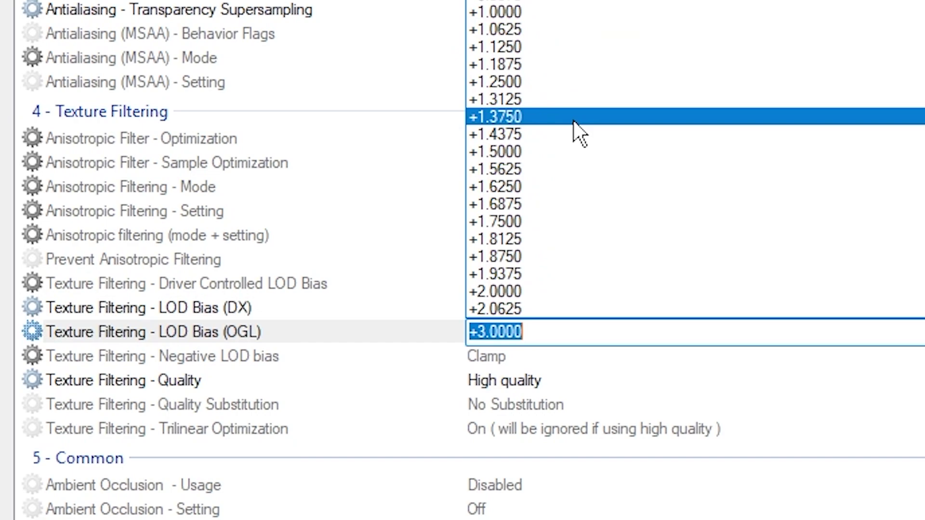
left_click(535, 149)
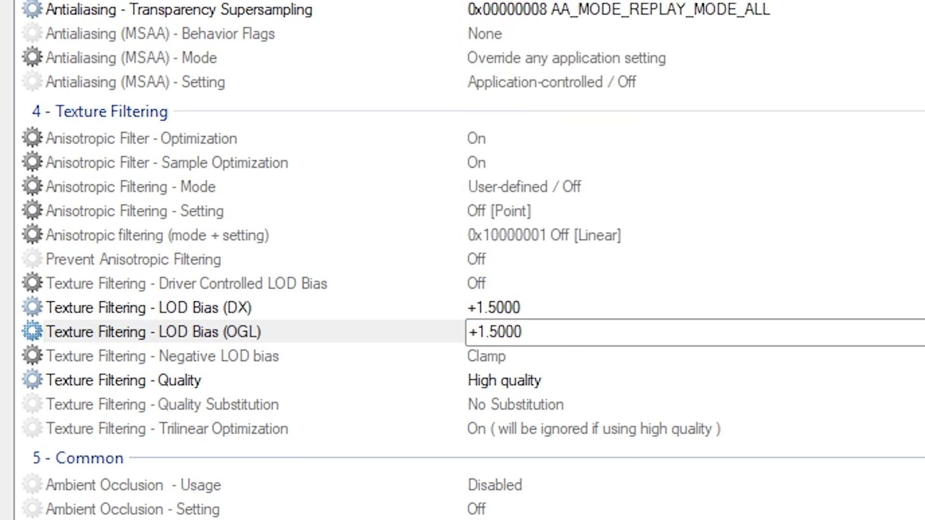
left_click(849, 47)
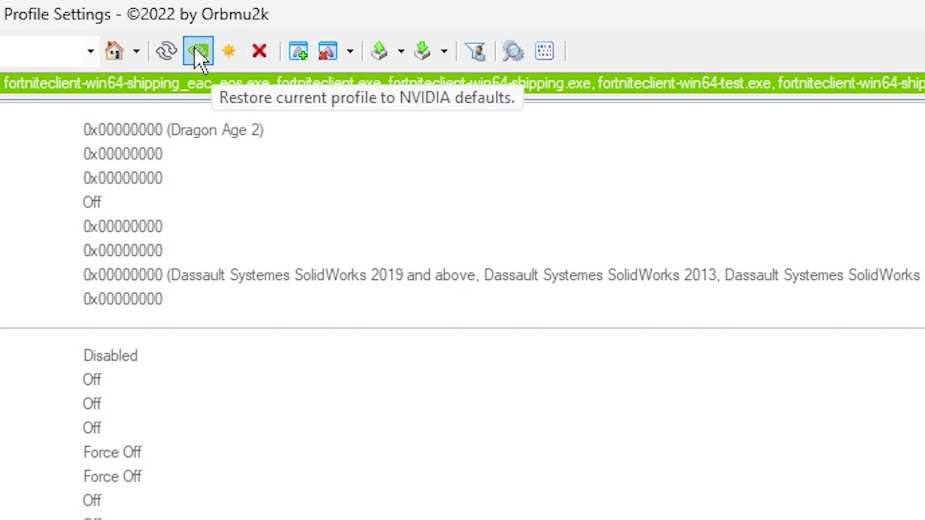
Restore the current Fortnite profile to NVIDIA defaults
left_click(194, 47)
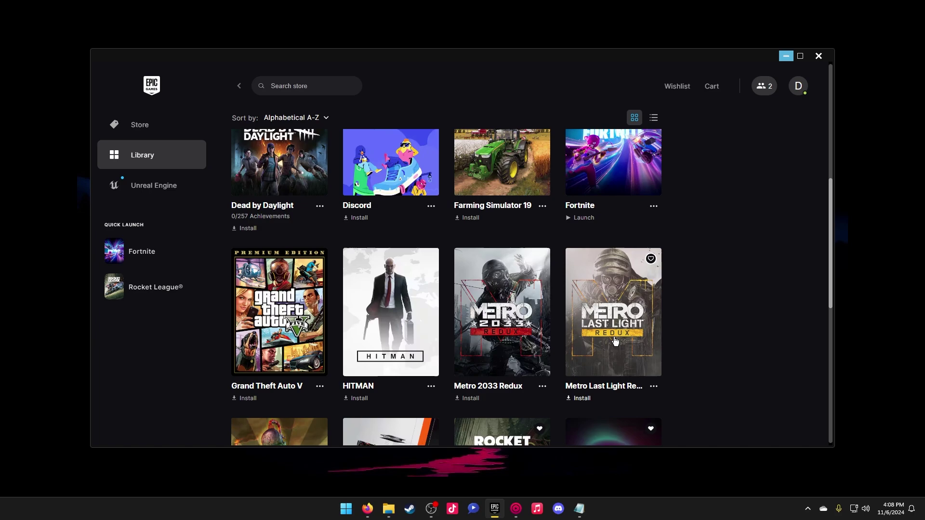
Switch to the Epic Games Launcher, launch Fortnite from it and minimize the launcher window
left_click(159, 258)
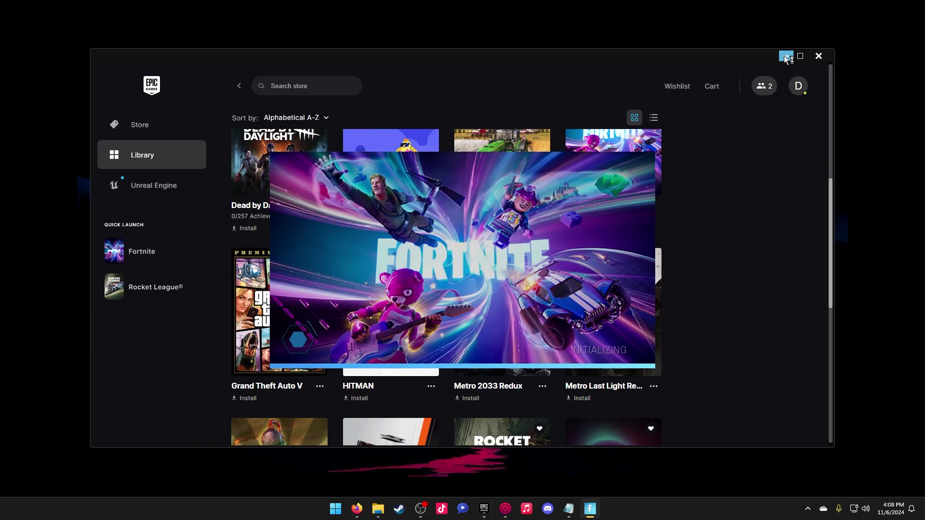
left_click(787, 58)
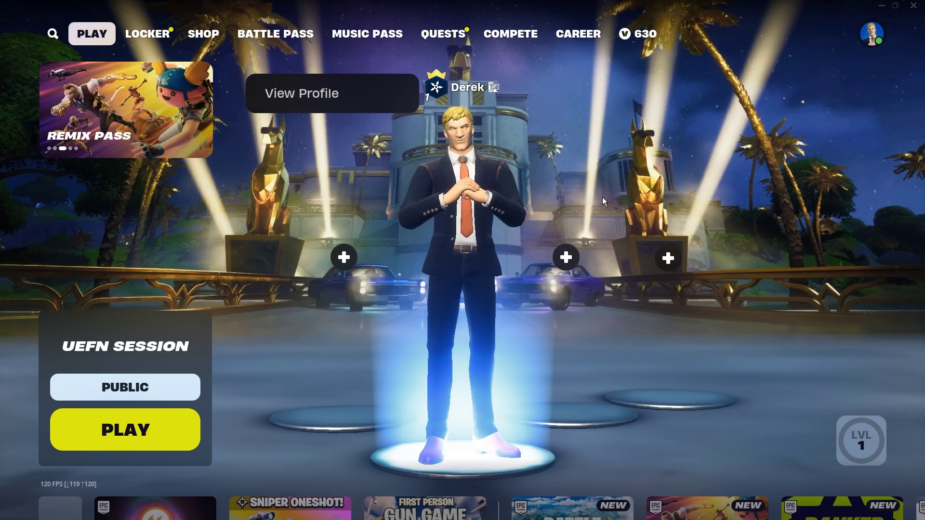
Open Fortnite's video settings and review the display, rendering mode and graphics options
left_click(877, 43)
left_click(636, 386)
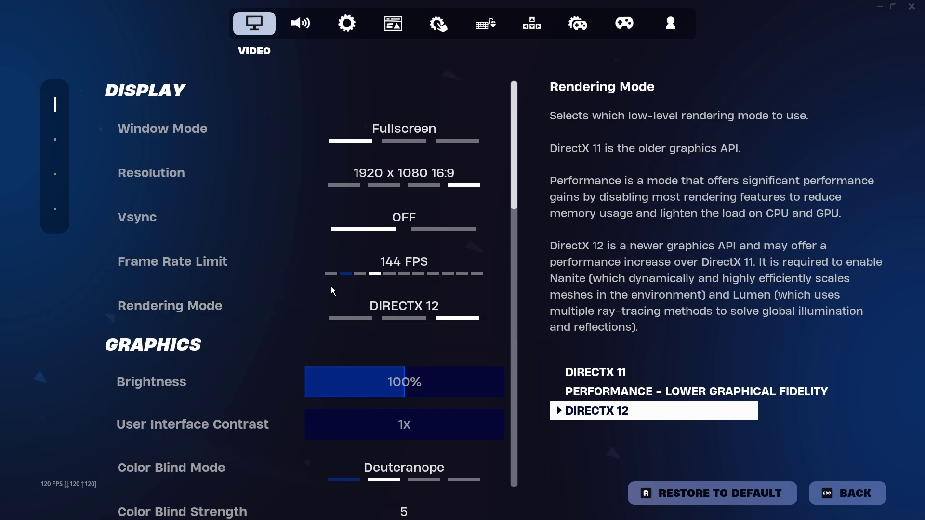
scroll(263, 301, "down", 4)
scroll(261, 298, "down", 8)
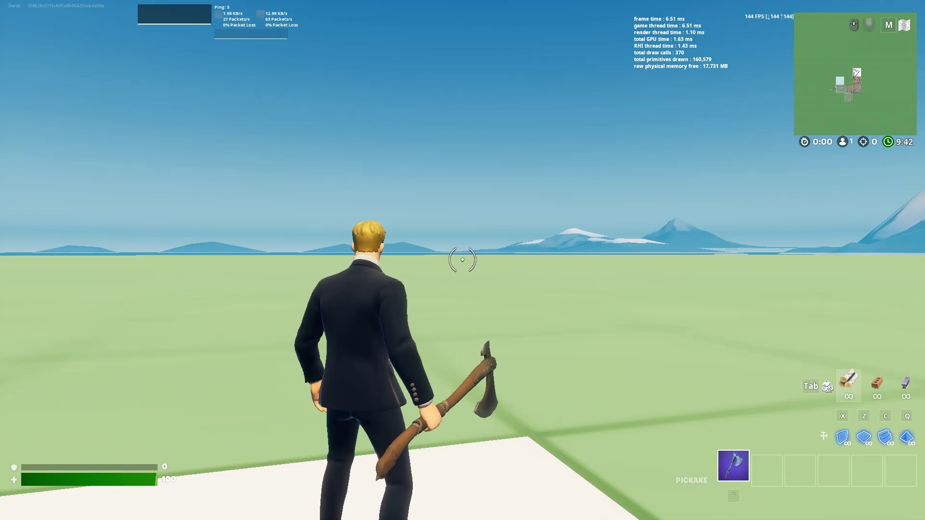
Build wooden walls on the practice map and edit one of them
key("x")
left_click(463, 260)
key("g")
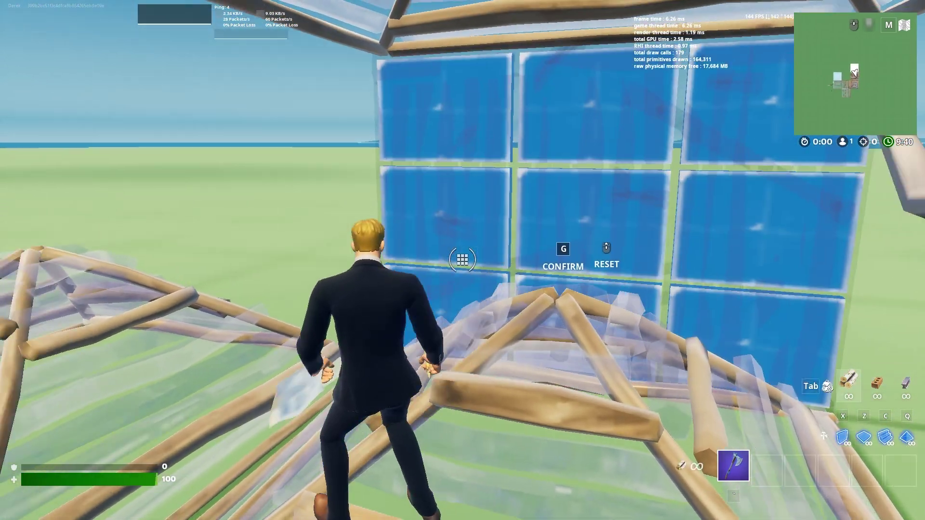
left_click(463, 260)
key("x")
left_click(462, 260)
key("f")
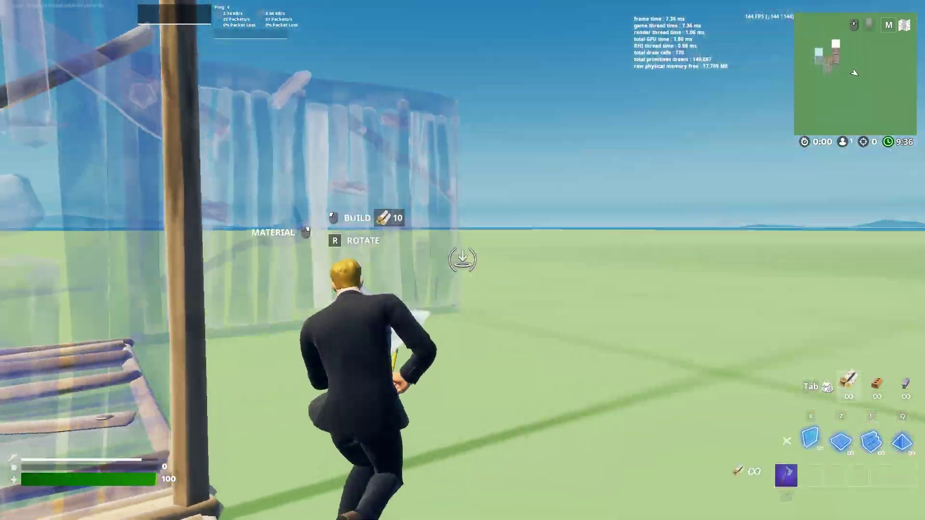
Build a brick wall and a metal wall in a row beside the wooden wall
right_click(463, 260)
left_click(462, 260)
right_click(463, 260)
left_click(462, 260)
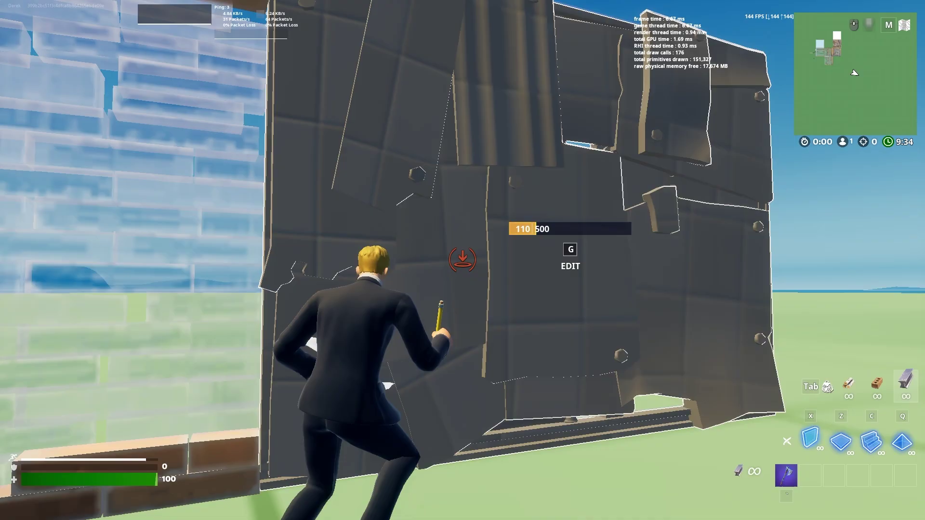
key("f")
key("w")
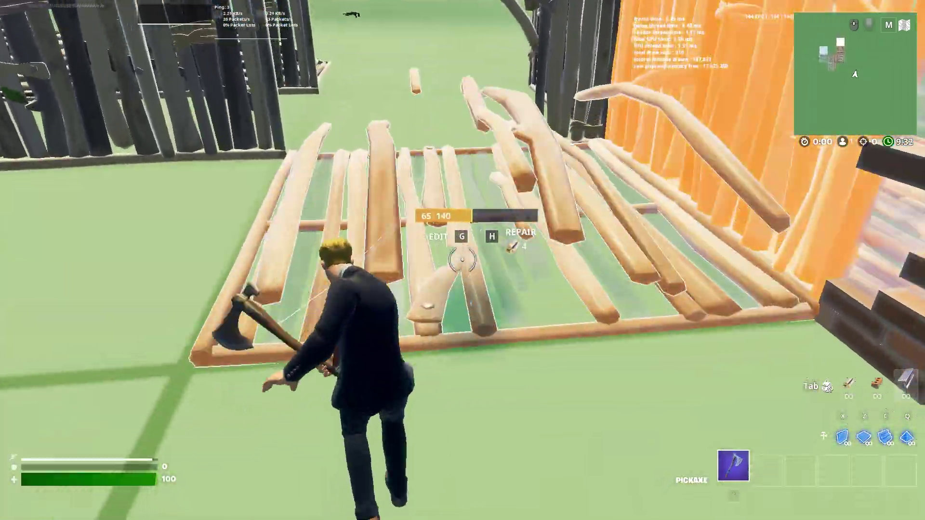
Strike the wooden floor and walls with the pickaxe to check how the wood textures look up close
left_click(462, 260)
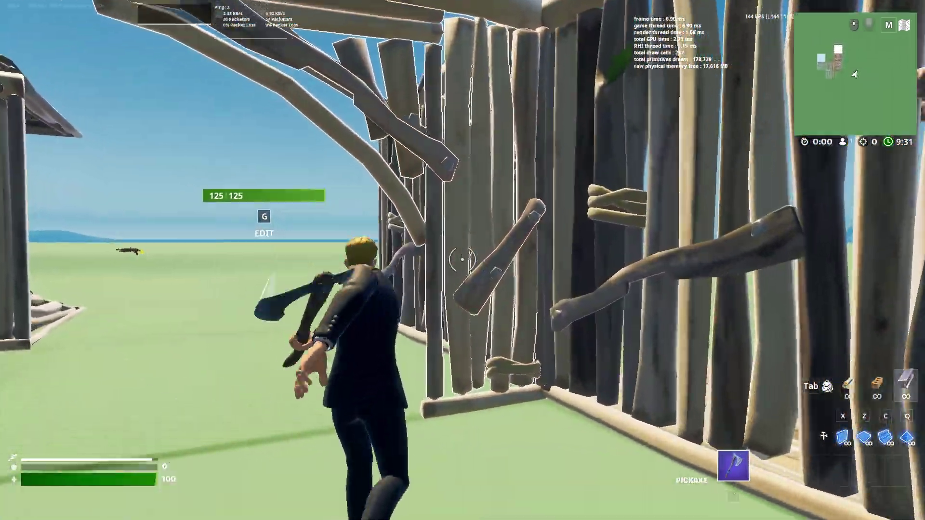
left_click(463, 260)
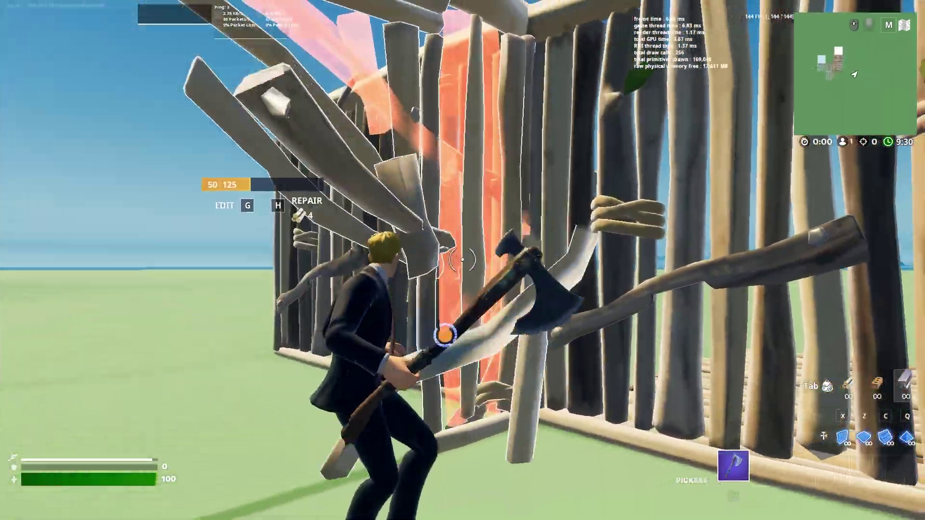
left_click(463, 259)
left_click(463, 259)
left_click(463, 260)
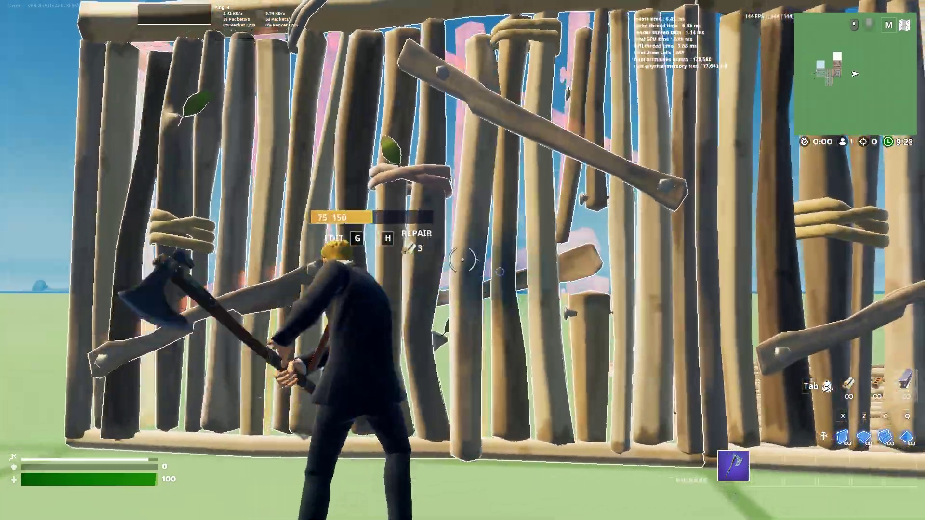
left_click(463, 260)
left_click(463, 261)
left_click(463, 260)
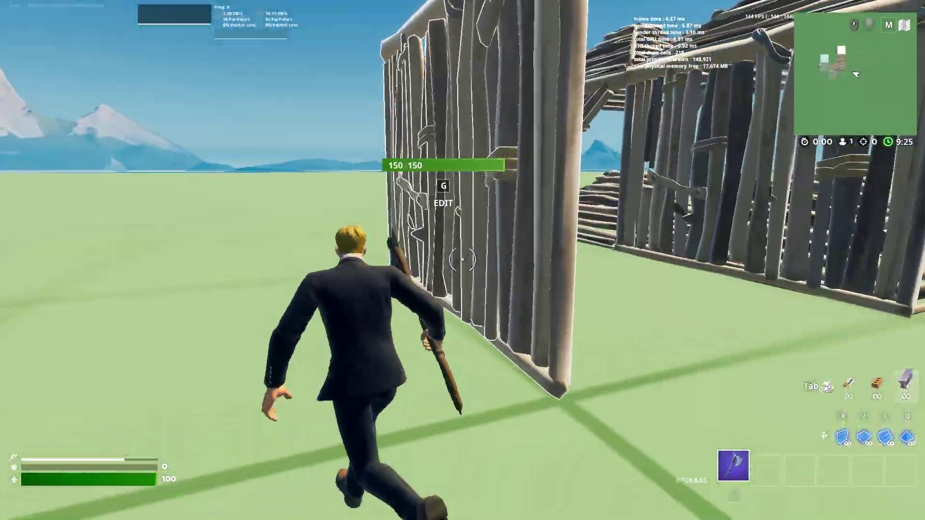
left_click(463, 261)
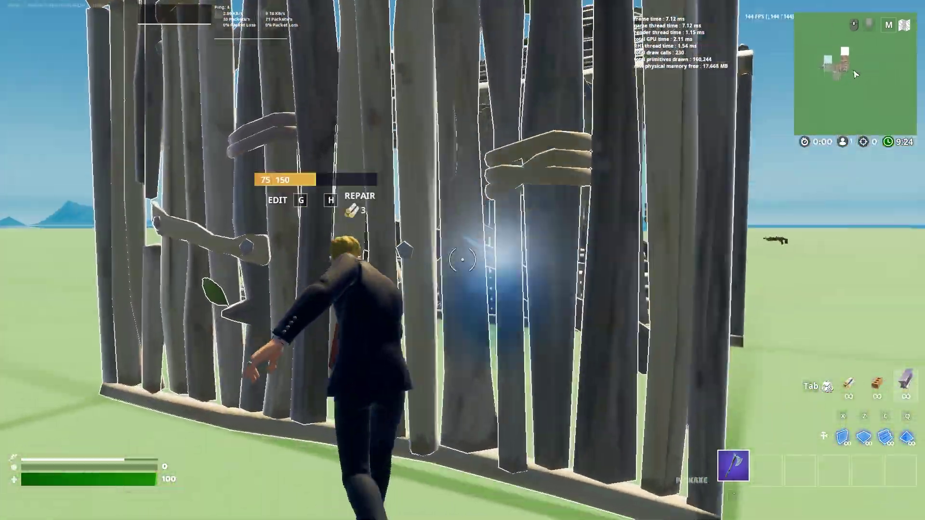
left_click(462, 260)
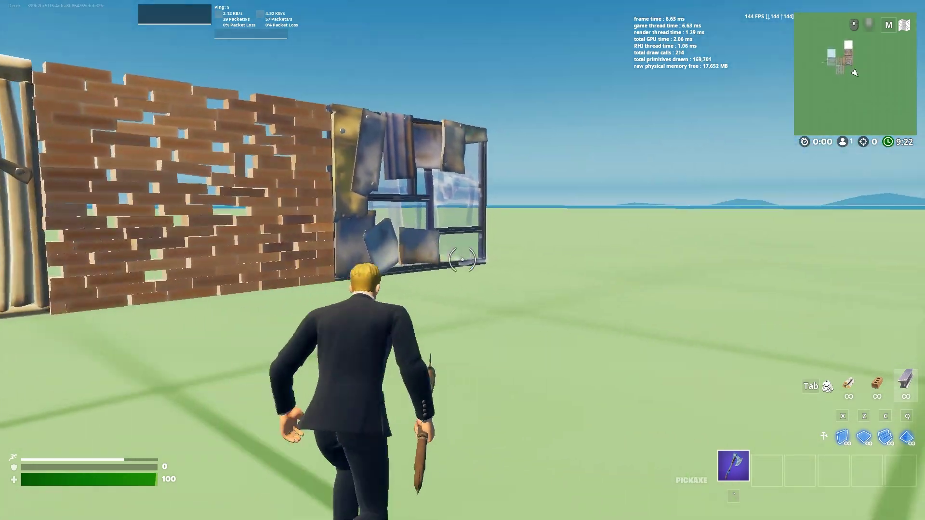
Build a second row of brick, metal and wooden walls in front of the first row and view it from a distance
key("s")
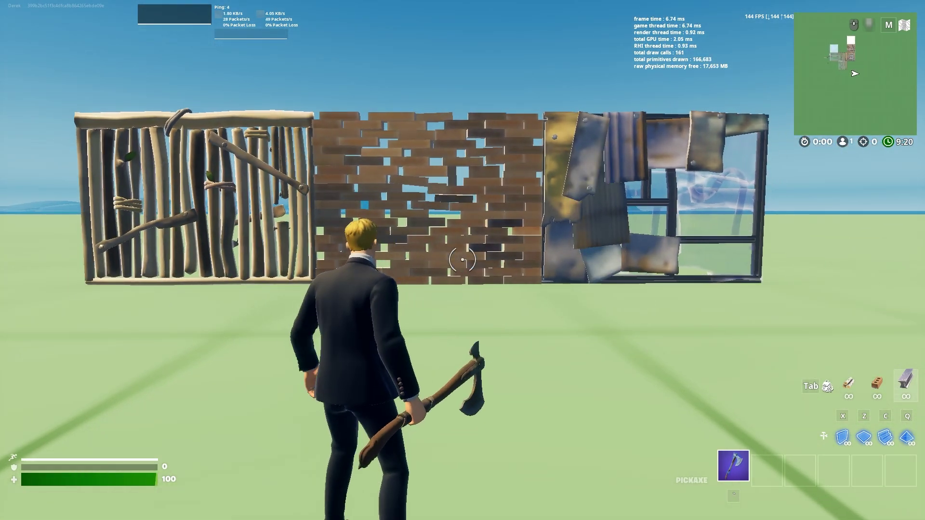
left_click(462, 261)
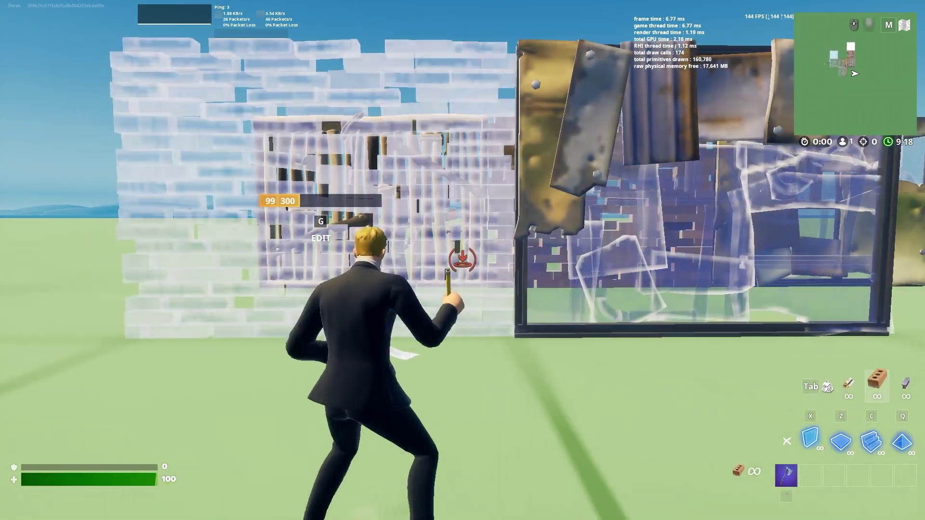
left_click(463, 260)
right_click(463, 260)
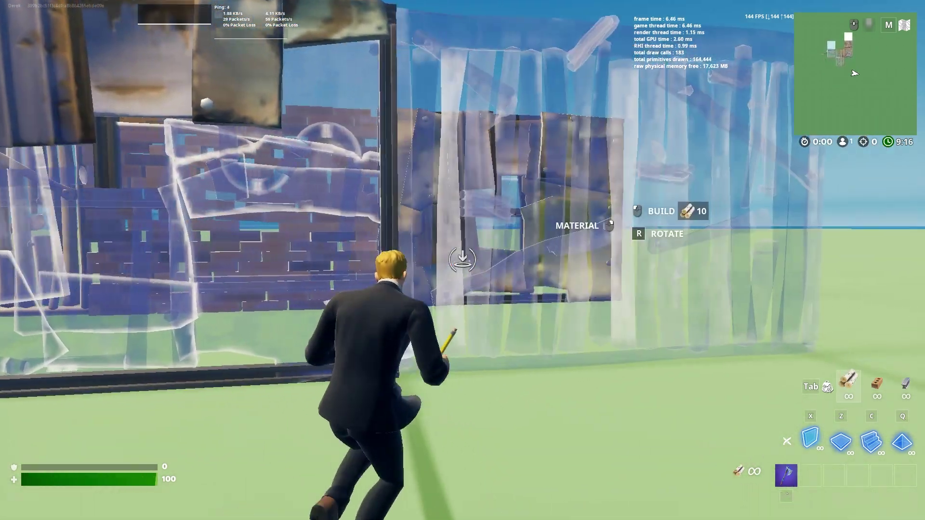
left_click(462, 260)
key("grave")
key("a")
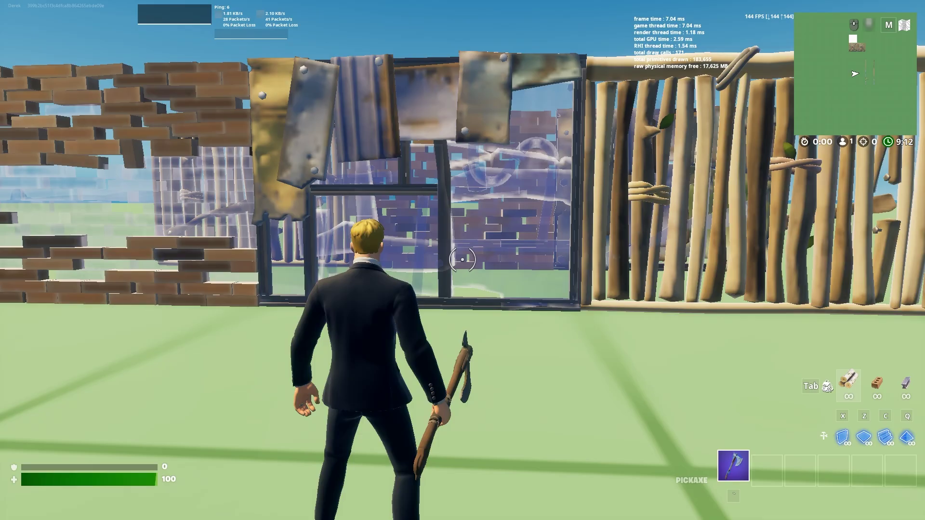
key("a")
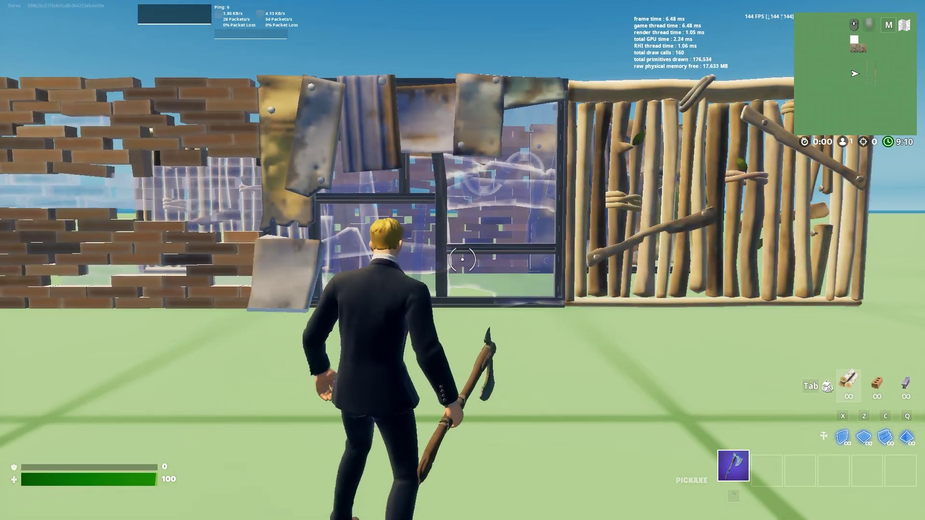
Sprint around the two rows of walls, trying wall edits and inspecting the brick, metal and wood textures
key("shift+w")
key("g")
left_click(463, 260)
key("g")
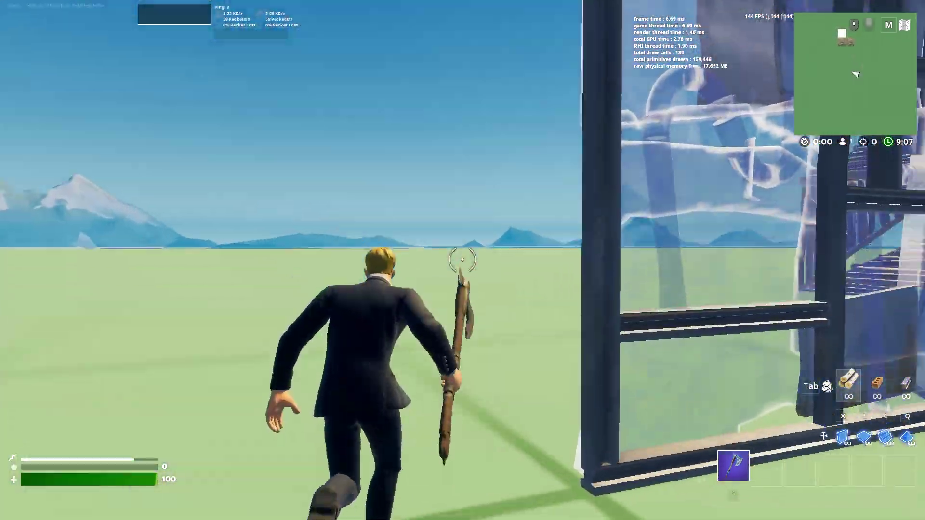
key("g")
left_click(463, 261)
key("g")
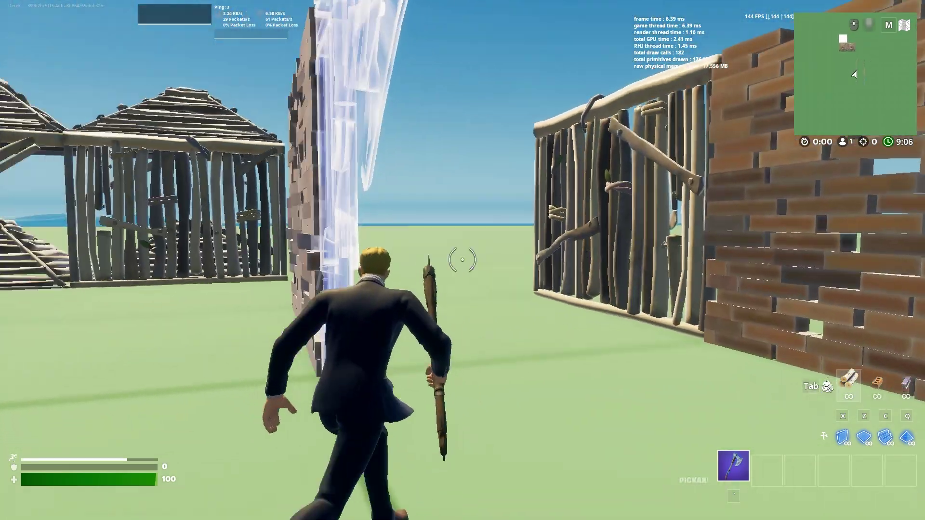
key("w")
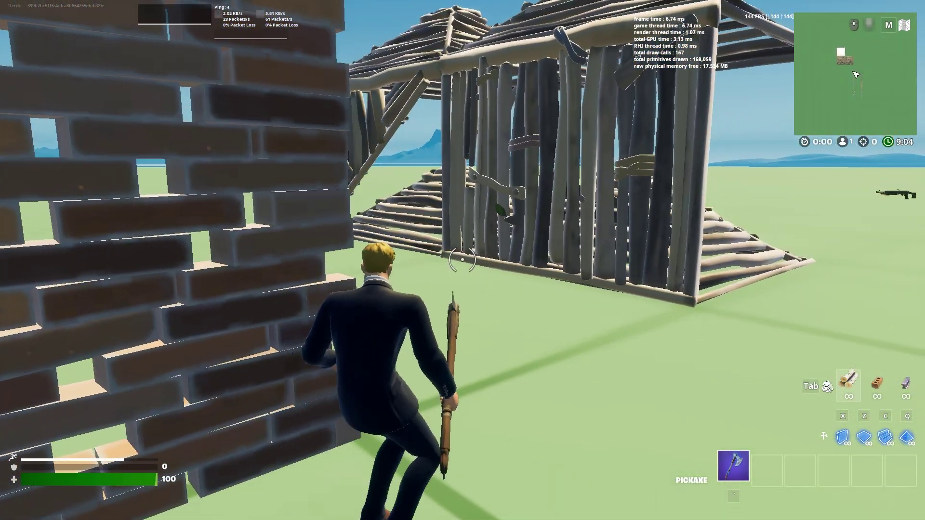